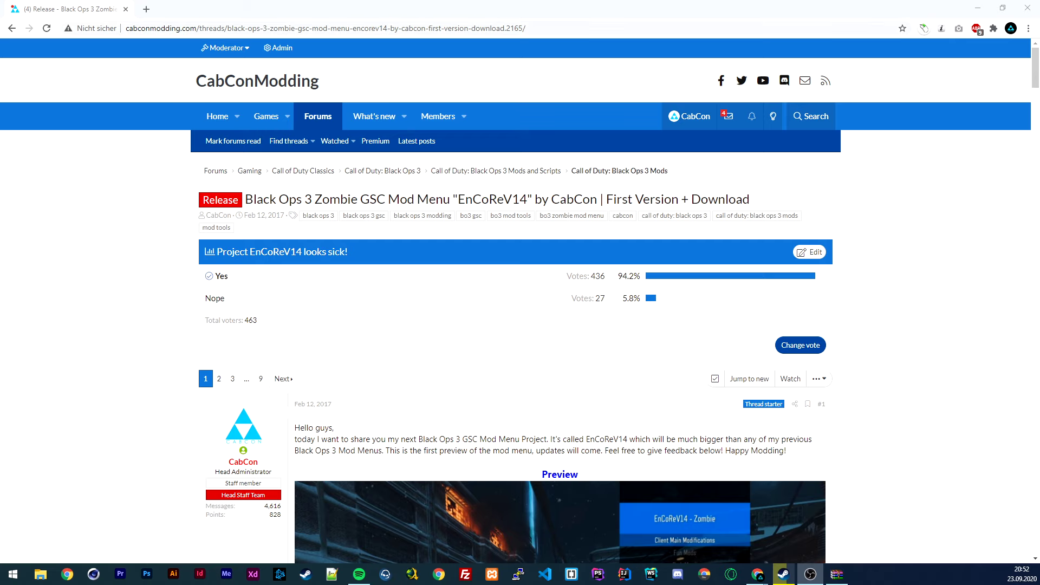
# Download the 64.5 KB zm_encorev14_release_1 .rar from the forum thread's Download section
pyautogui.hotkey('alt', 'Tab')
pyautogui.click(86, 174)
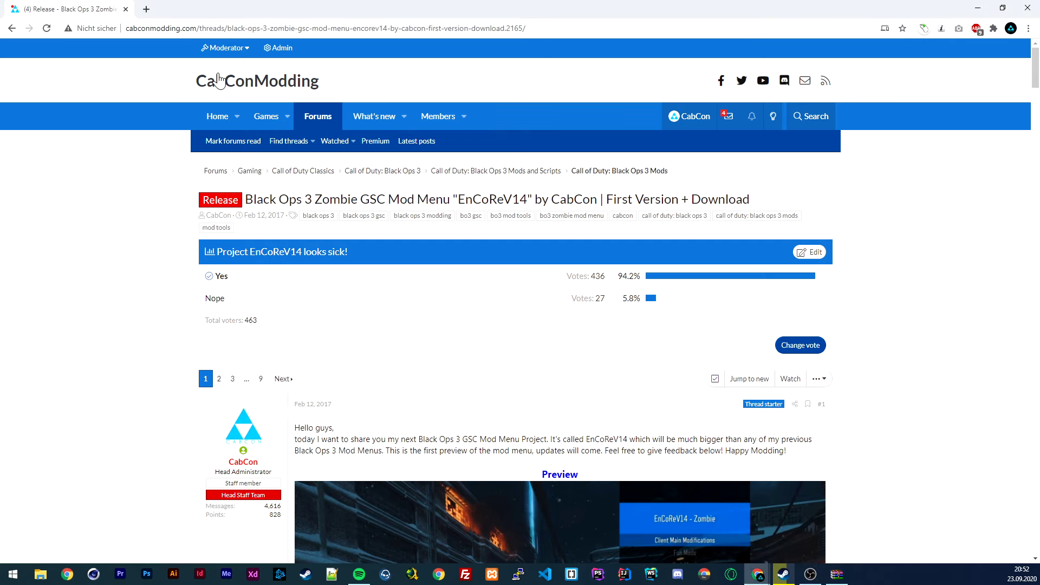
pyautogui.scroll(-13, 461, 280)
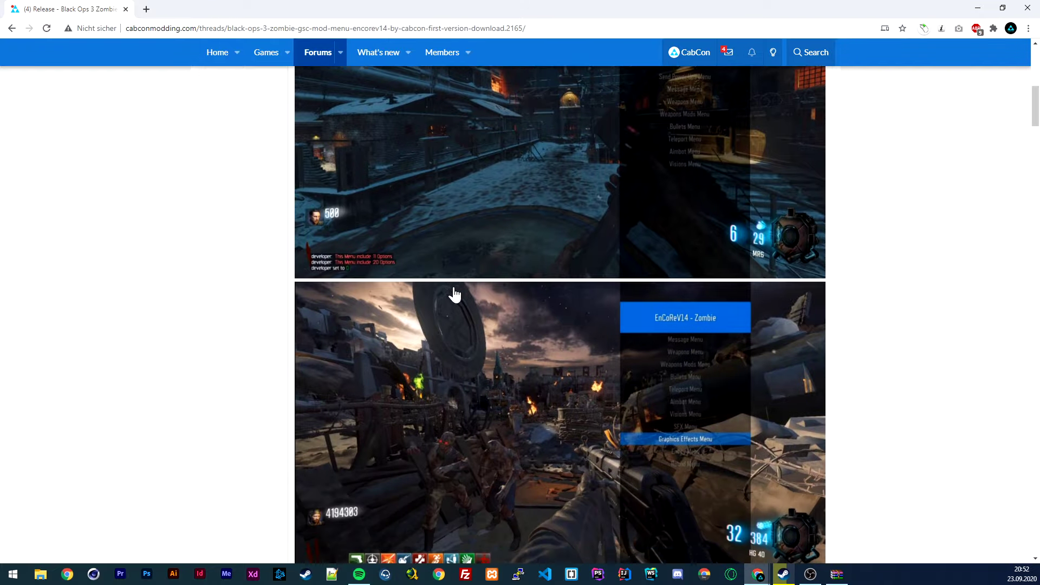
pyautogui.scroll(-15, 454, 295)
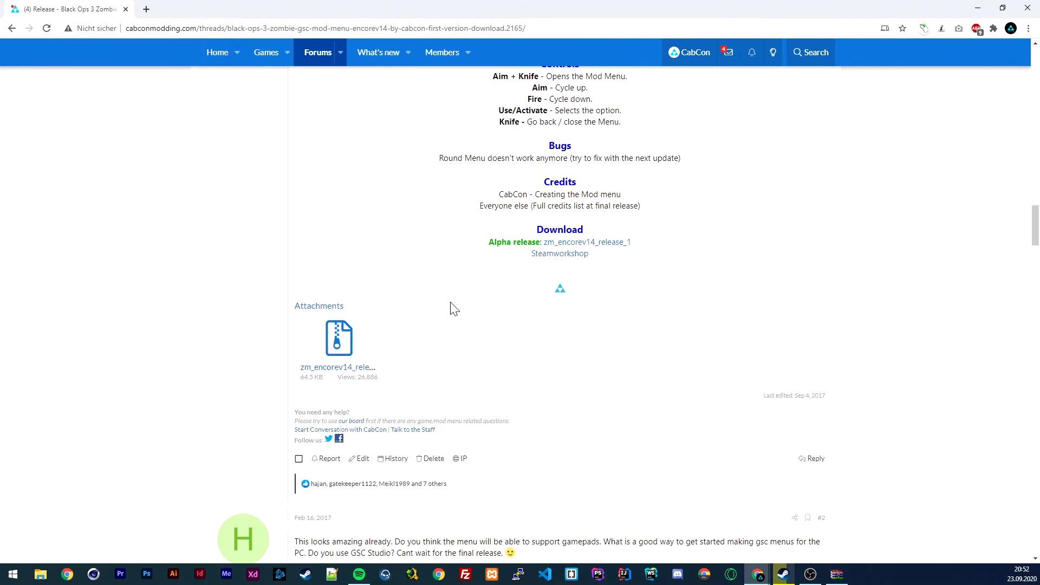
pyautogui.scroll(1, 515, 290)
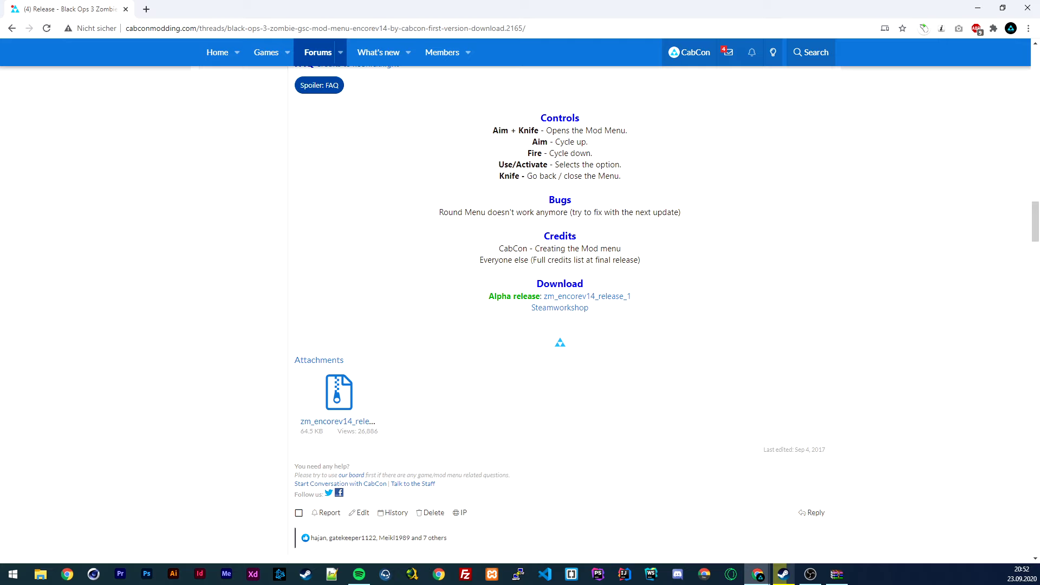
pyautogui.click(594, 298)
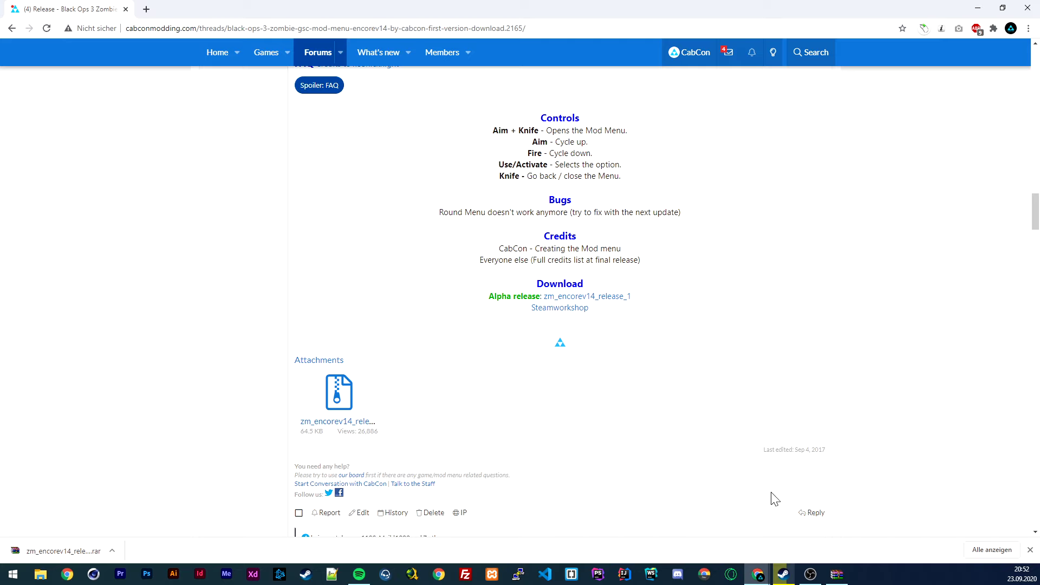
# Browse Black Ops III's local files via Steam's Eigenschaften > LOKALE DATEIEN
pyautogui.click(784, 574)
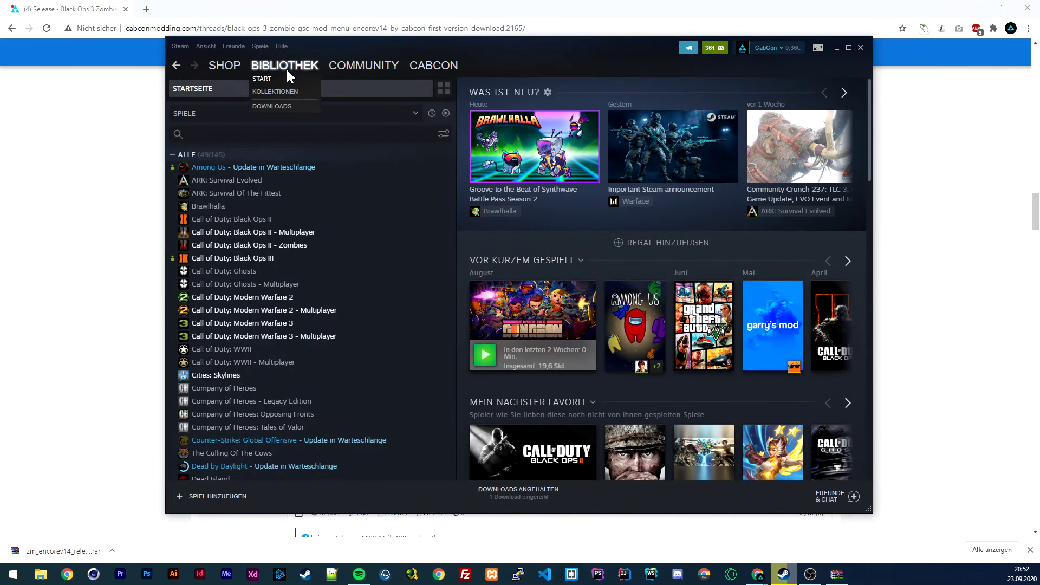
pyautogui.click(294, 266)
pyautogui.rightClick(294, 262)
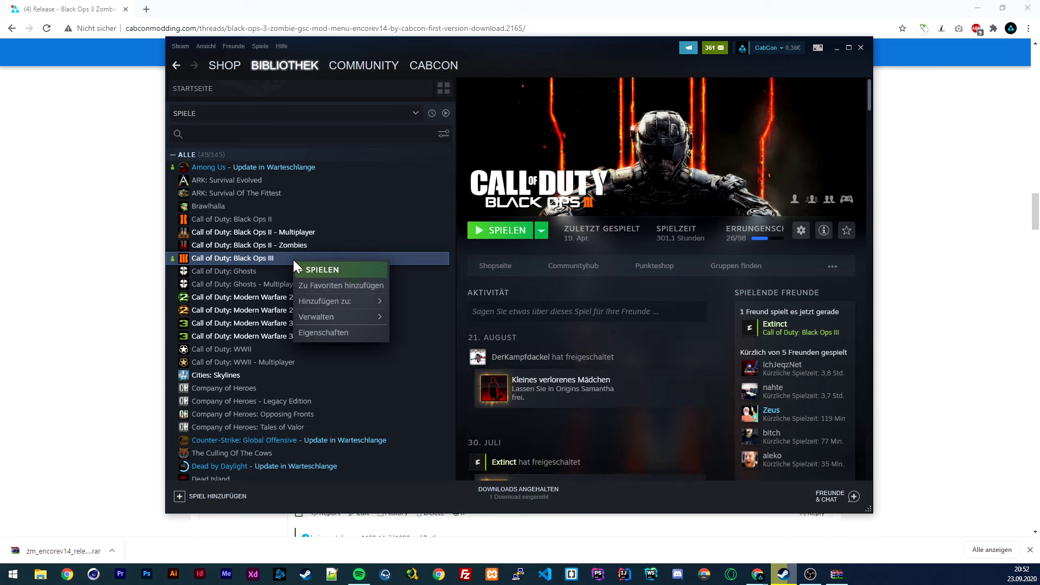
pyautogui.click(336, 333)
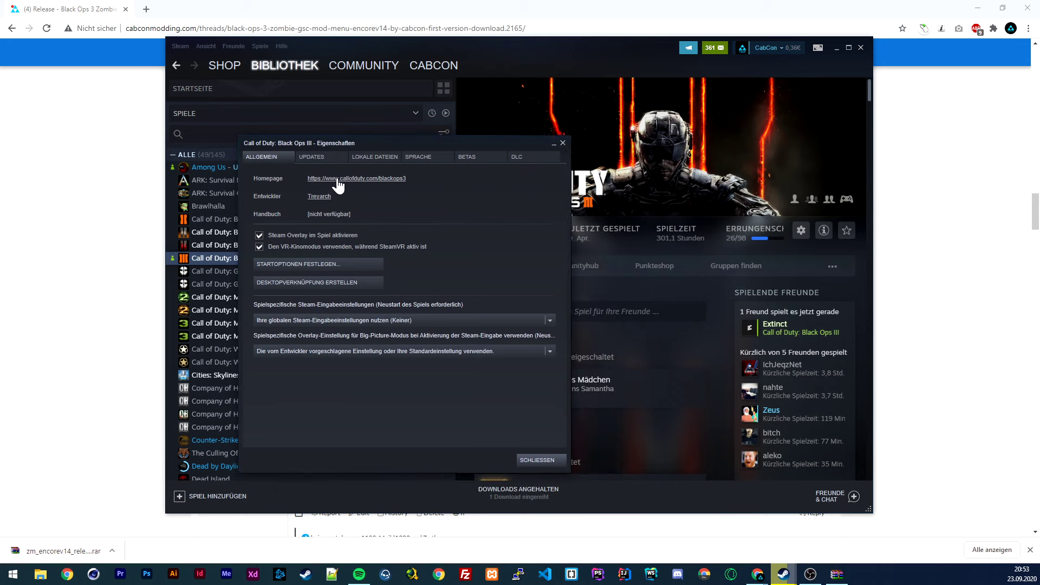
pyautogui.click(380, 157)
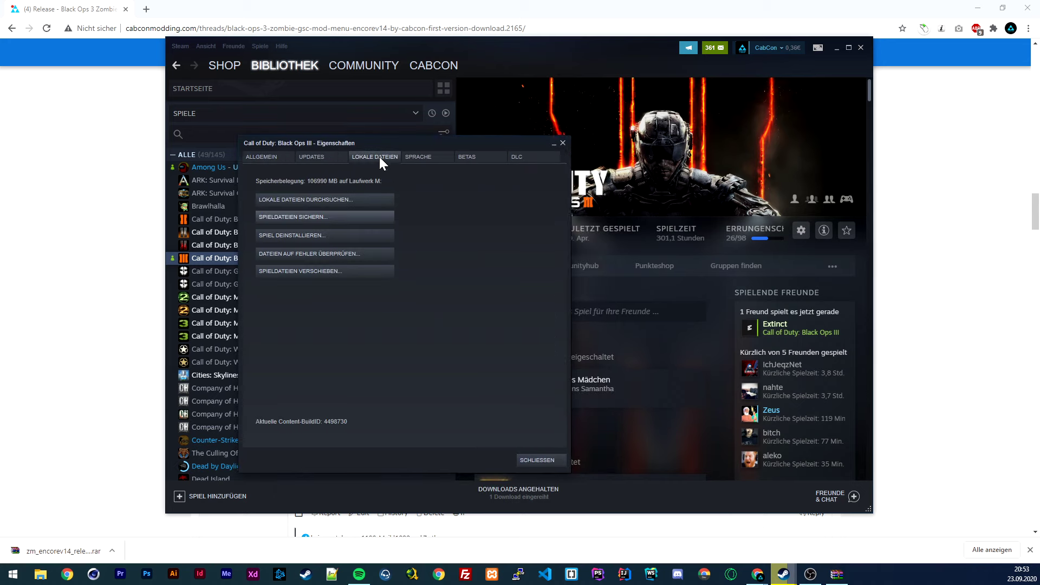
pyautogui.click(291, 200)
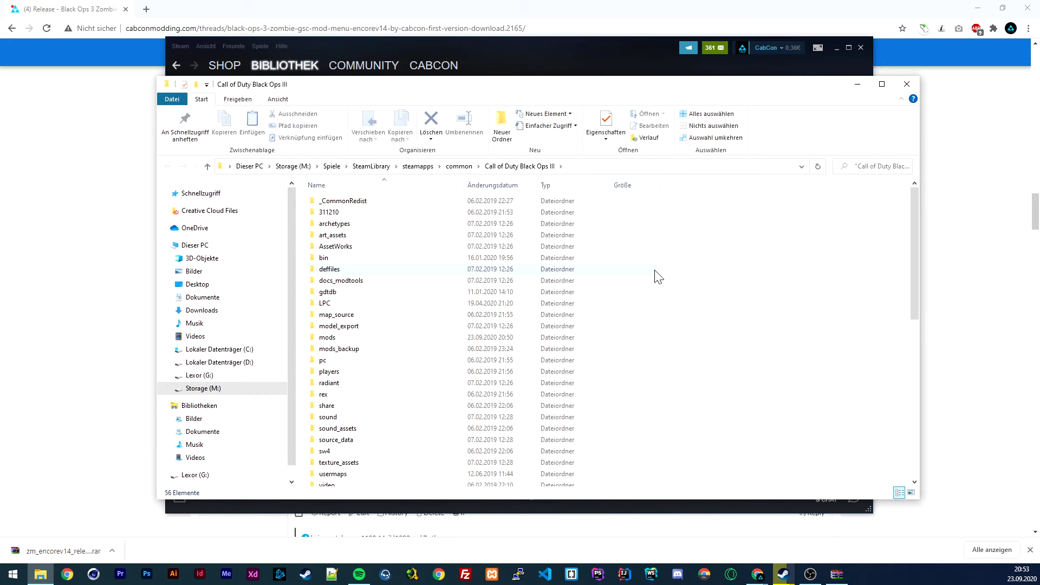
# Open the mods folder inside the Call of Duty Black Ops III install directory
pyautogui.scroll(-5, 443, 257)
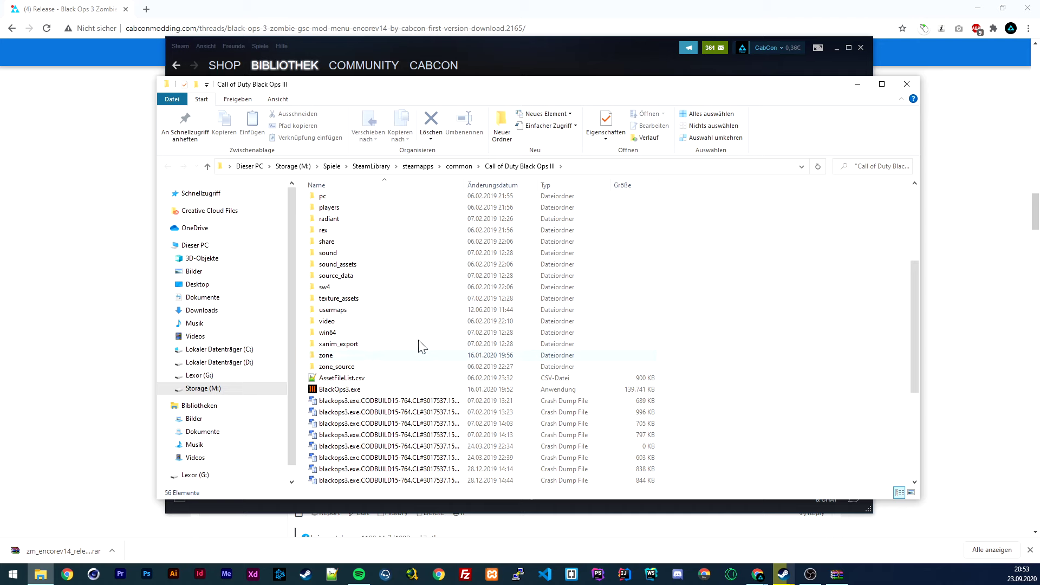
pyautogui.scroll(-5, 444, 358)
pyautogui.scroll(10, 446, 379)
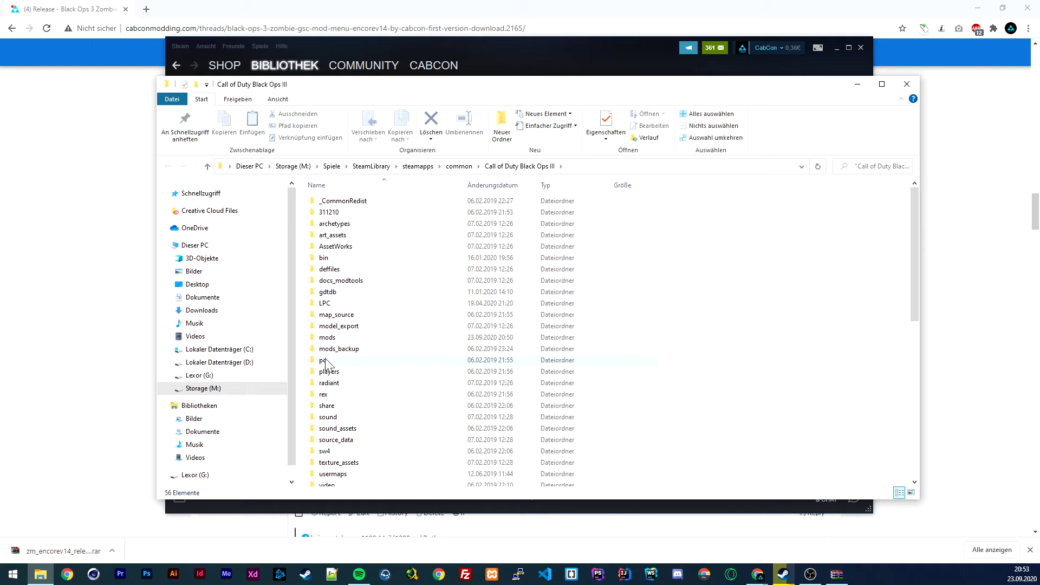
pyautogui.rightClick(699, 331)
pyautogui.click(740, 378)
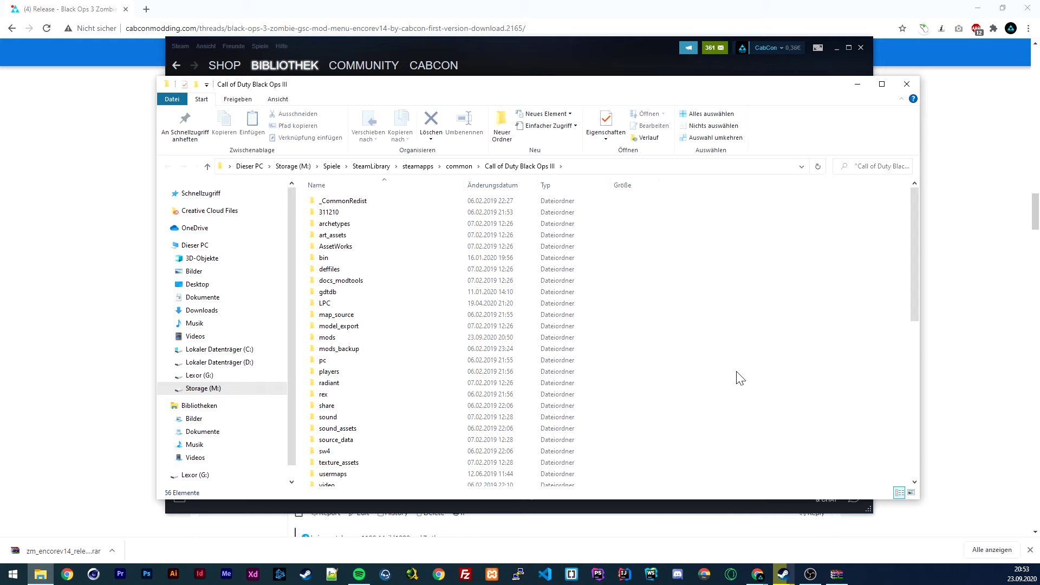
pyautogui.doubleClick(334, 342)
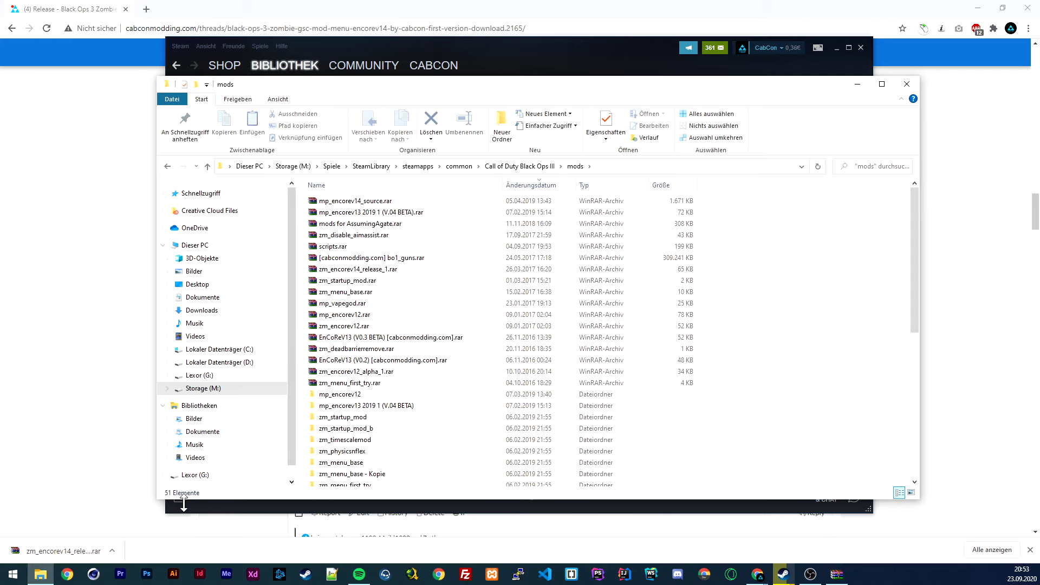
# Open the archive in WinRAR beside the mods folder and extract zm_encorev14_release_1 into it
pyautogui.click(78, 548)
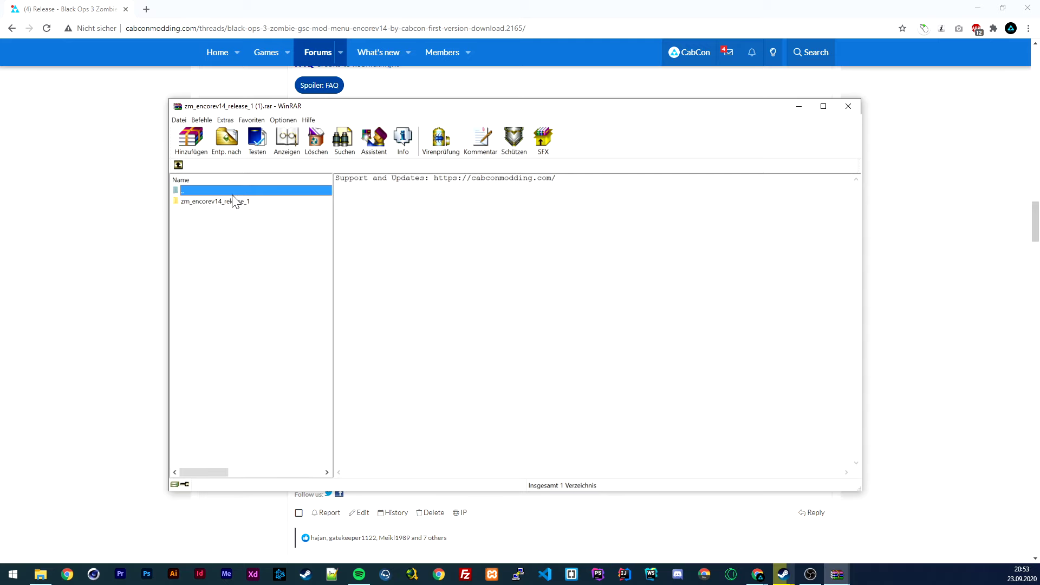
pyautogui.click(41, 573)
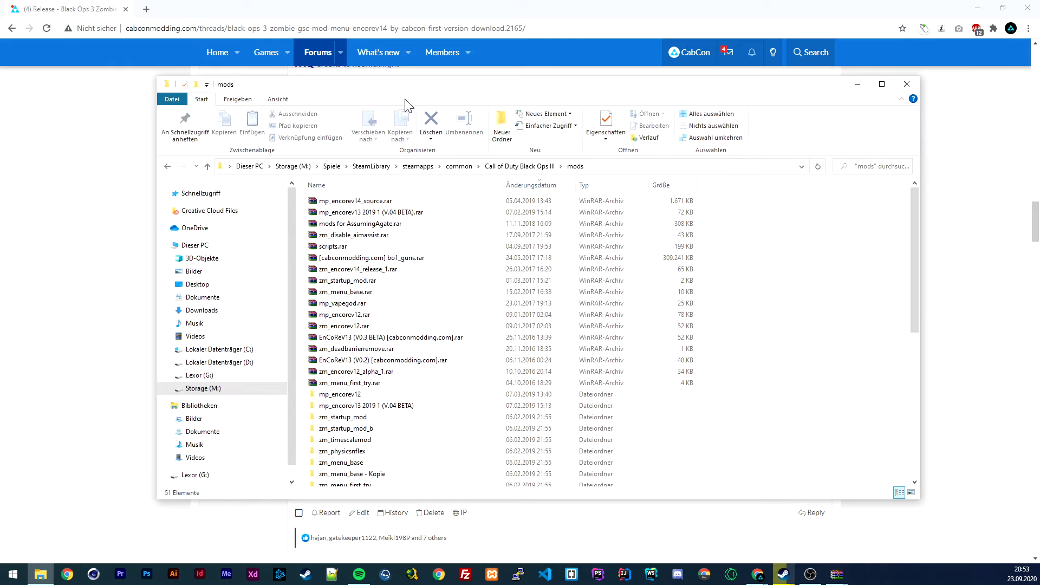
pyautogui.moveTo(407, 104); pyautogui.dragTo(591, 107)
pyautogui.click(253, 203)
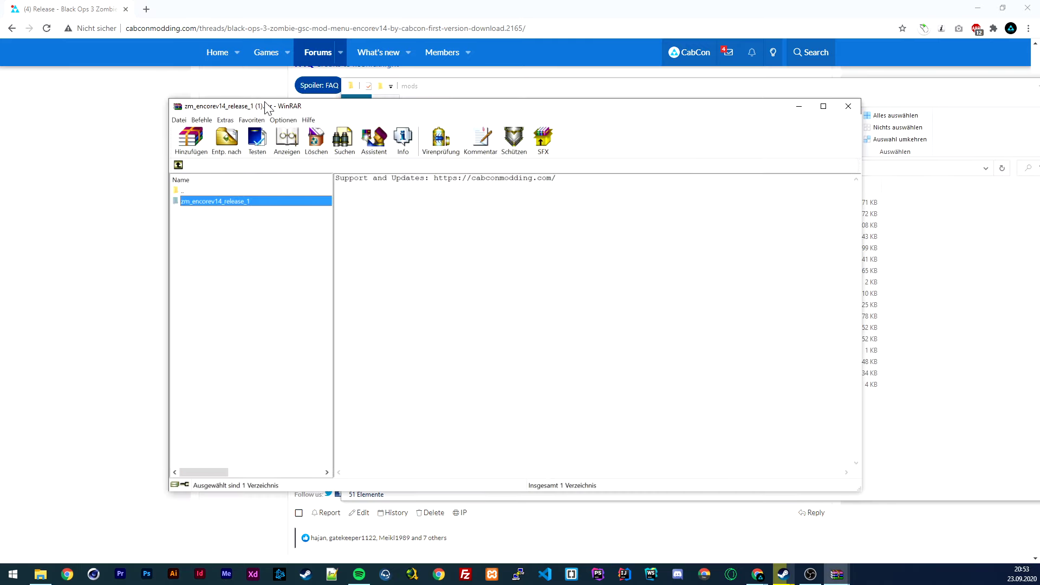
pyautogui.moveTo(266, 106); pyautogui.dragTo(227, 106)
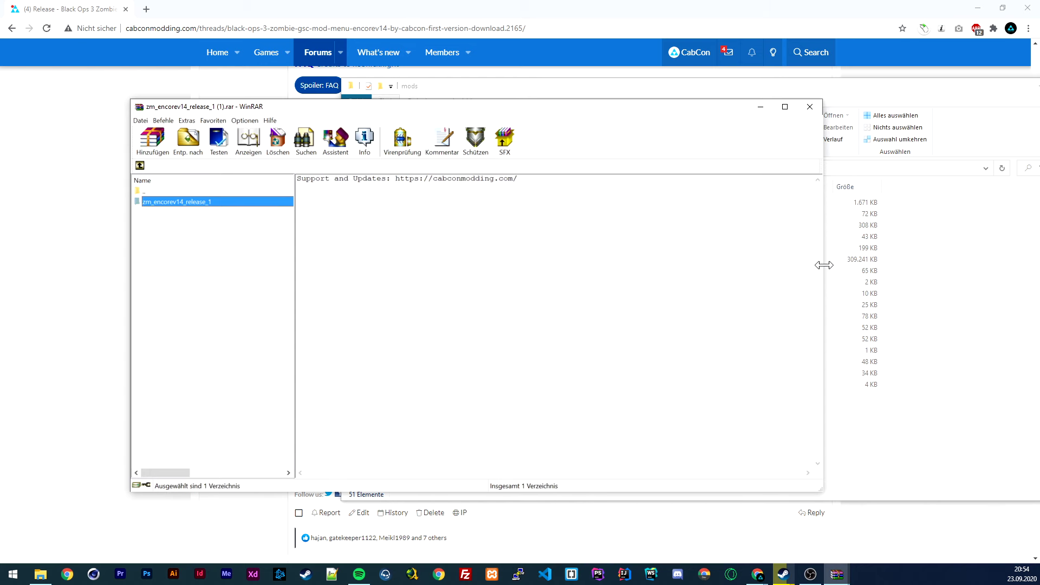
pyautogui.moveTo(823, 265)
pyautogui.mouseDown()
pyautogui.moveTo(363, 260)
pyautogui.moveTo(889, 420)
pyautogui.mouseUp()
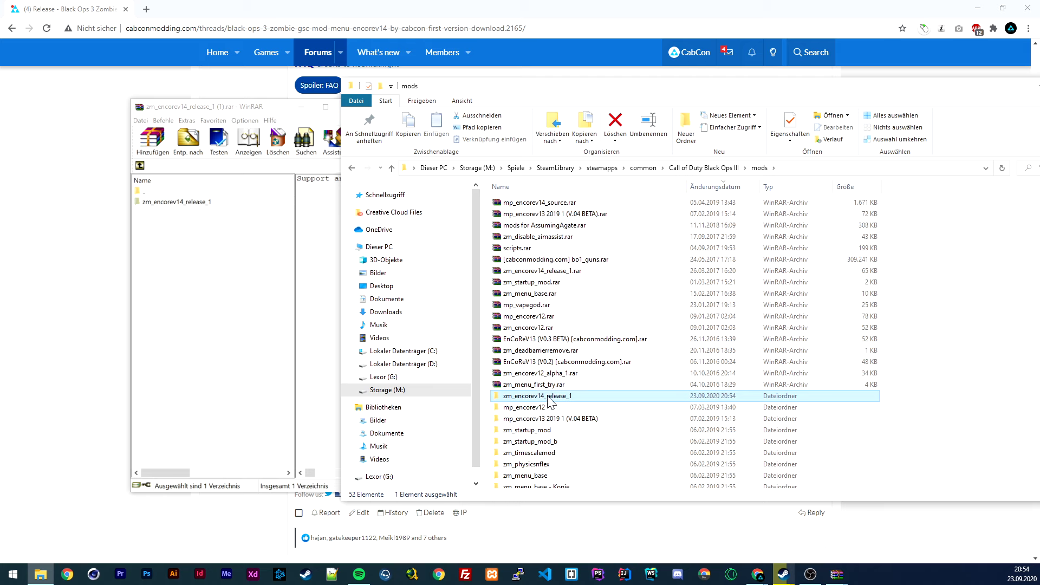
# Confirm the extracted zm_encorev14_release_1 folder contains a zone folder
pyautogui.doubleClick(520, 396)
pyautogui.moveTo(661, 295); pyautogui.dragTo(490, 200)
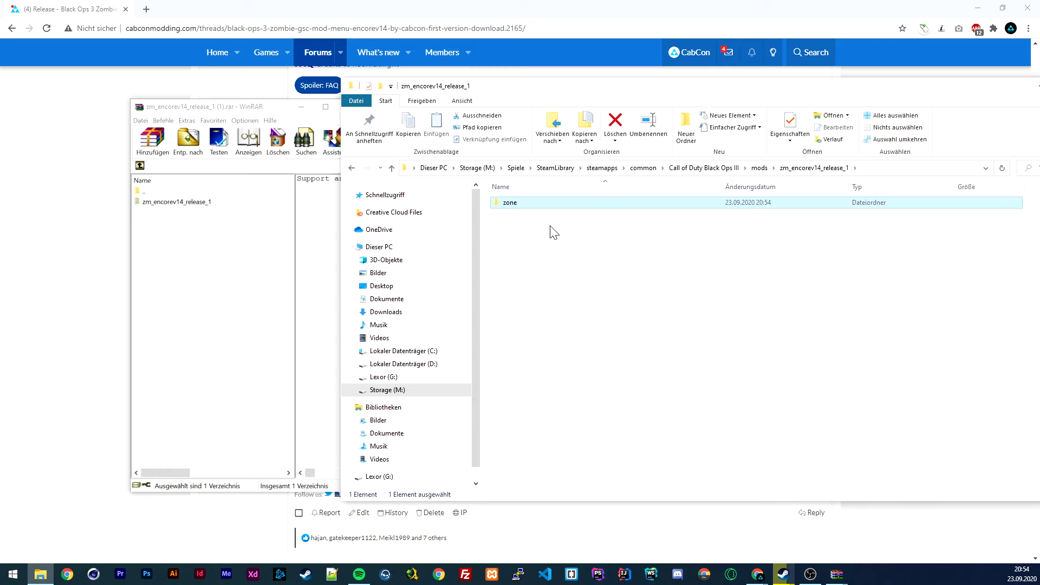
pyautogui.click(553, 232)
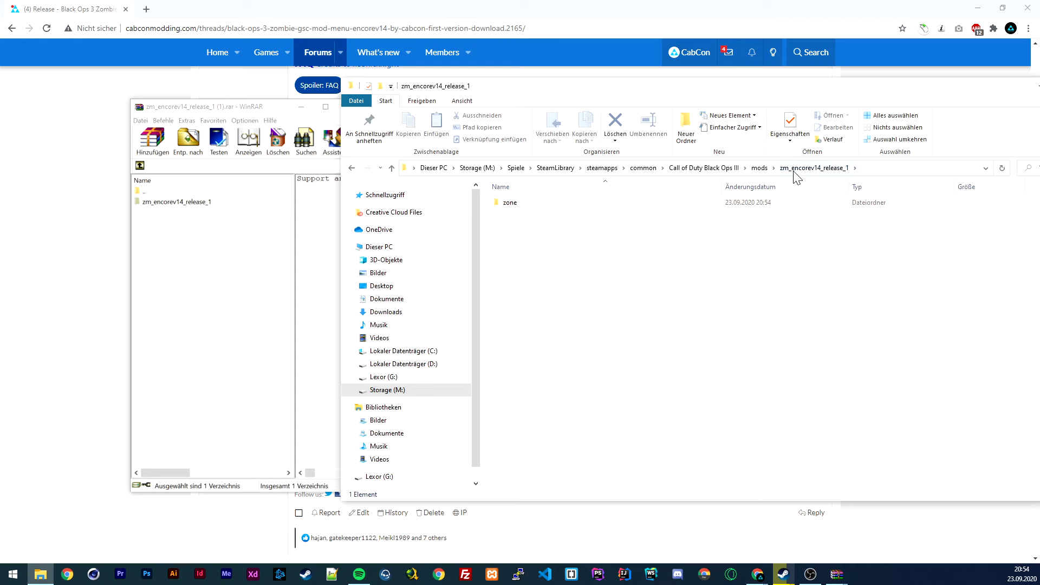
# Return to the Call of Duty Black Ops III folder and launch BlackOps3.exe
pyautogui.click(719, 168)
pyautogui.scroll(-5, 612, 404)
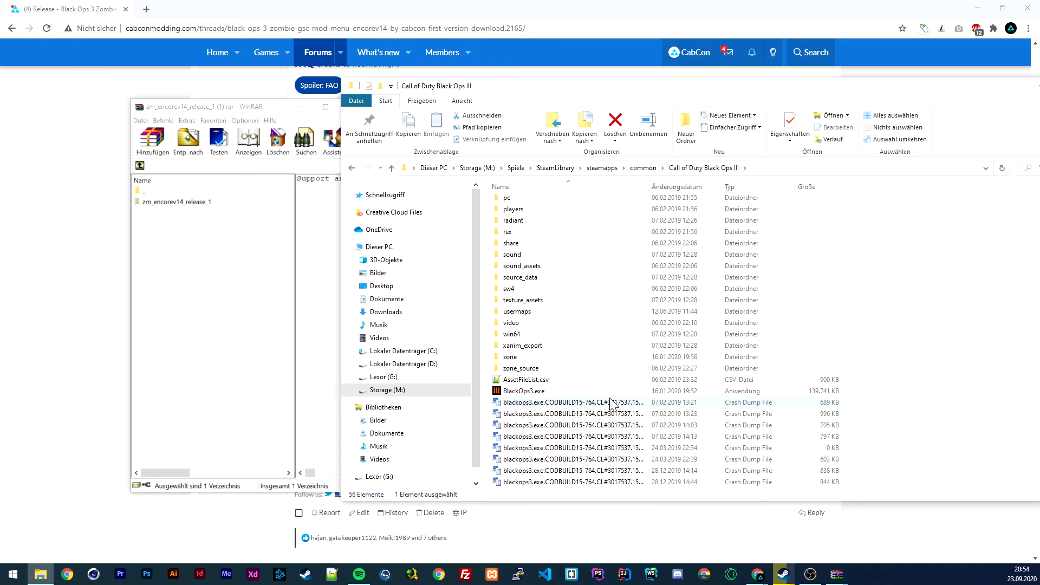
pyautogui.doubleClick(575, 391)
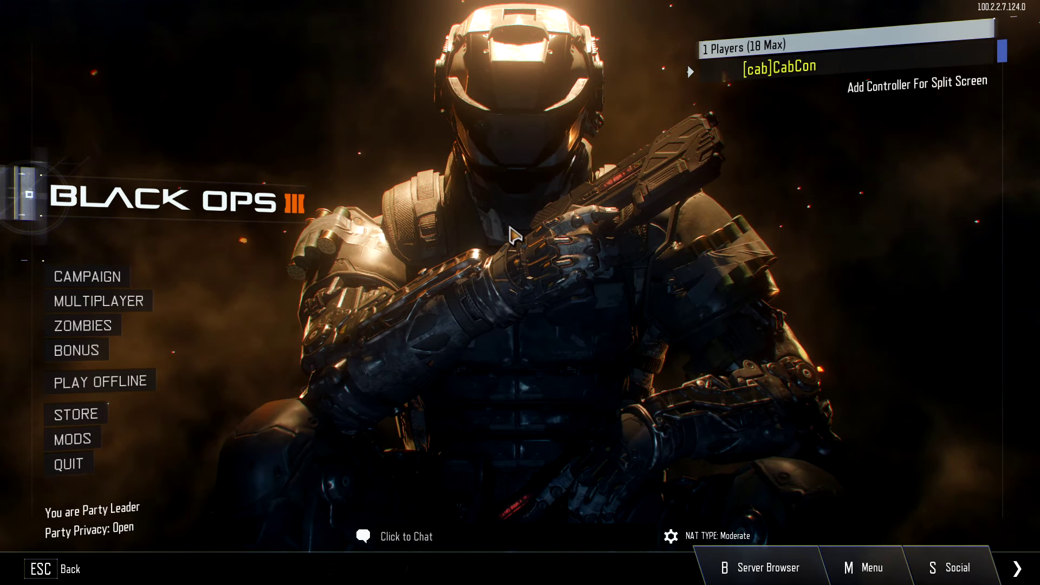
# View the installed mods list from the main menu, then switch to File Explorer
pyautogui.click(91, 440)
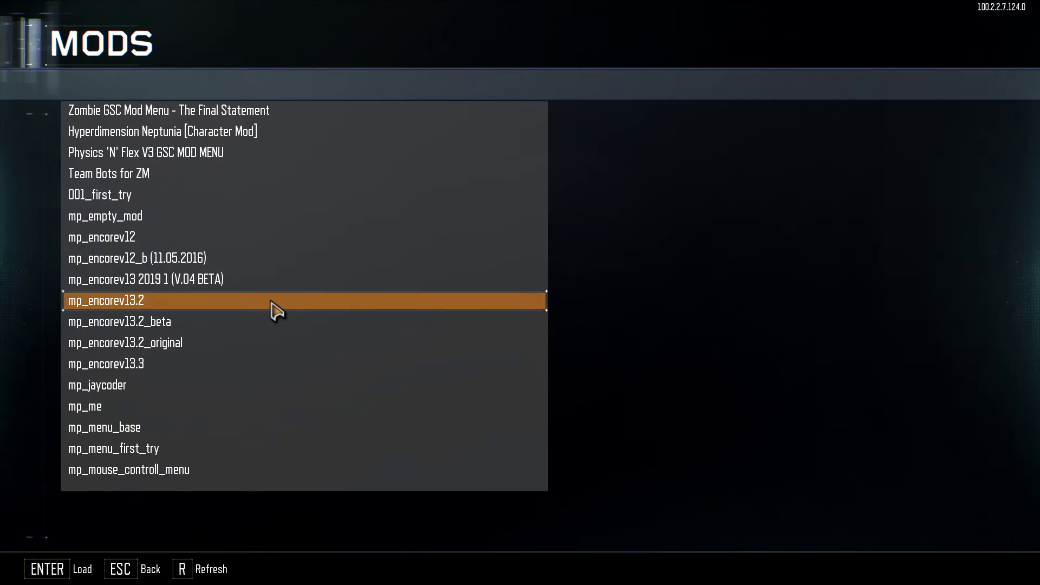
pyautogui.press('Down')
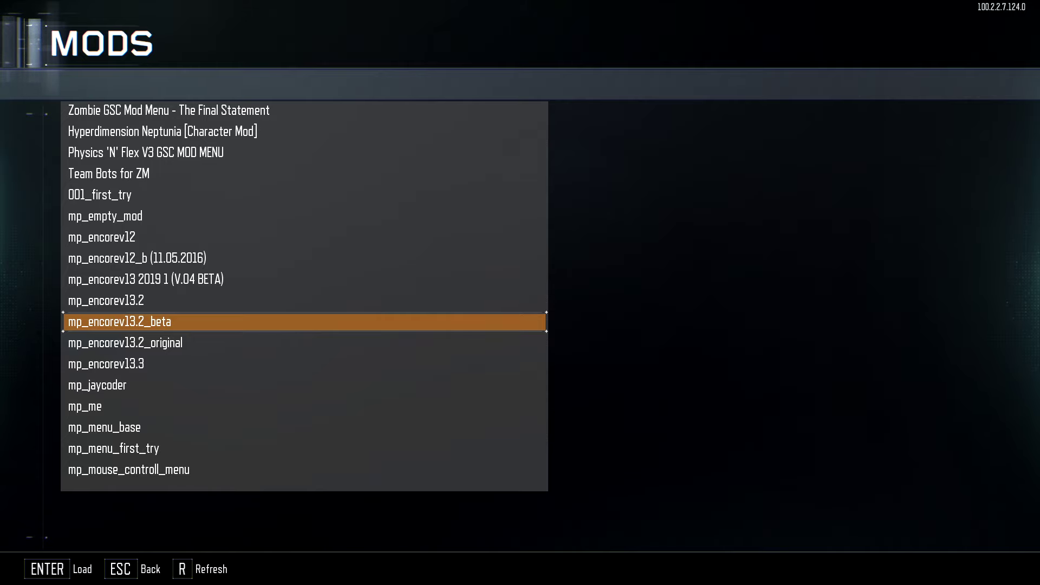
pyautogui.hotkey('alt', 'Tab')
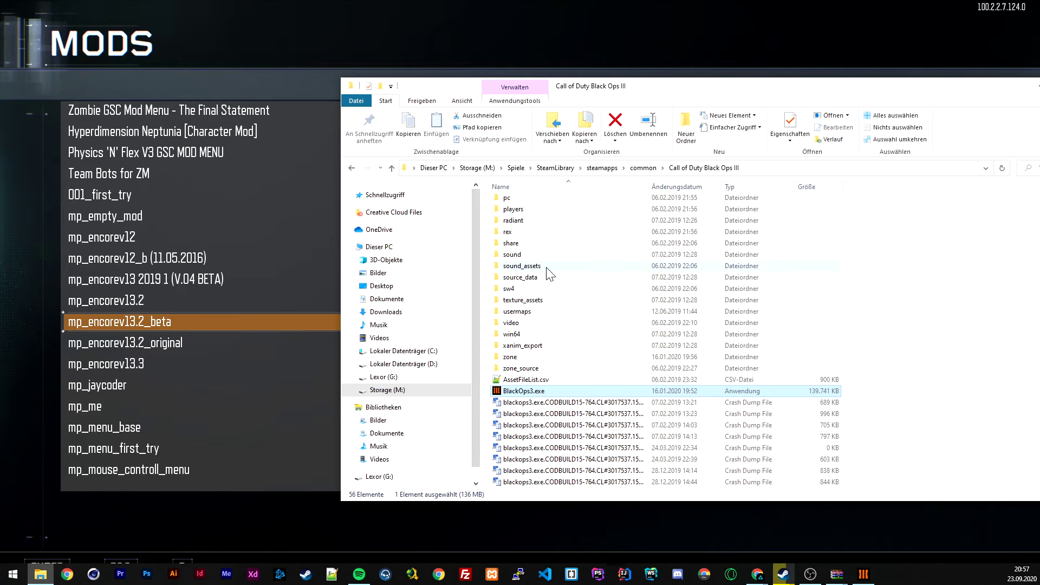
# Check that zm_encorev14_release_1 (70.5 KB, containing zone) is in the mods folder
pyautogui.scroll(3, 542, 254)
pyautogui.doubleClick(530, 269)
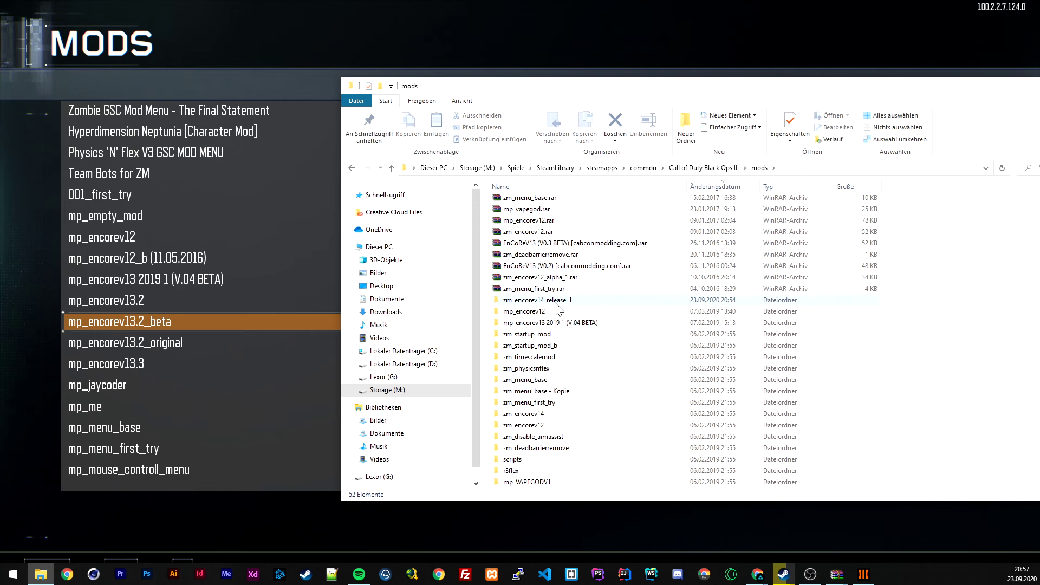
pyautogui.click(546, 303)
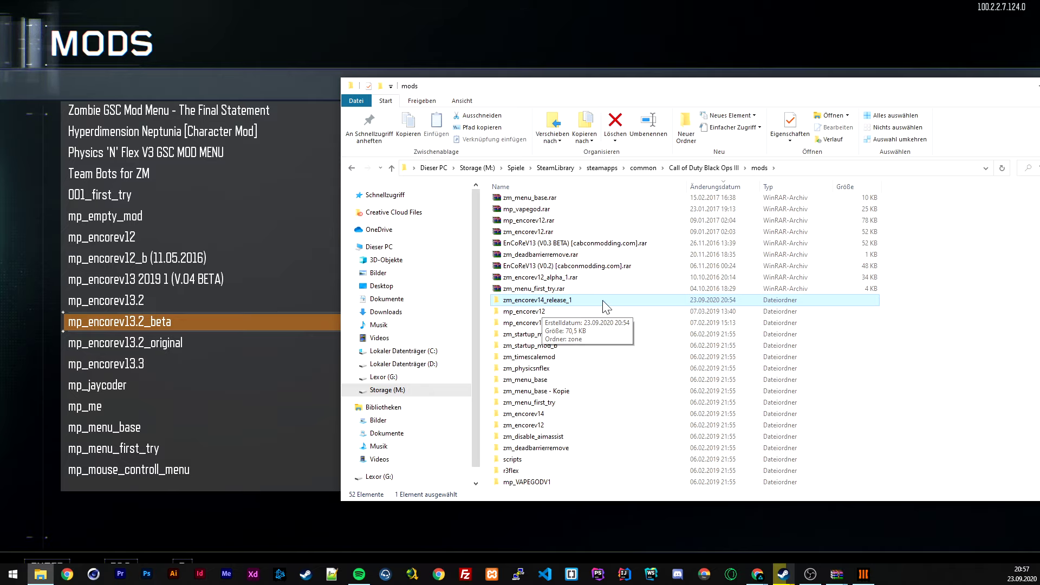
# Load the zm_encorev14_release_1 mod from the MODS list and enter ZOMBIES
pyautogui.click(140, 424)
pyautogui.scroll(-11, 220, 389)
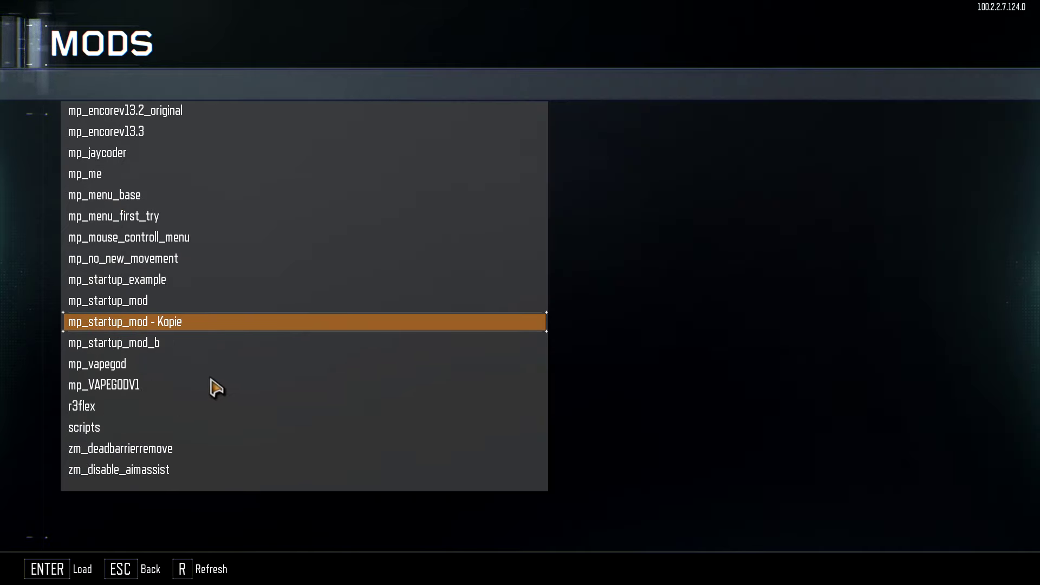
pyautogui.scroll(1, 211, 382)
pyautogui.scroll(-6, 210, 382)
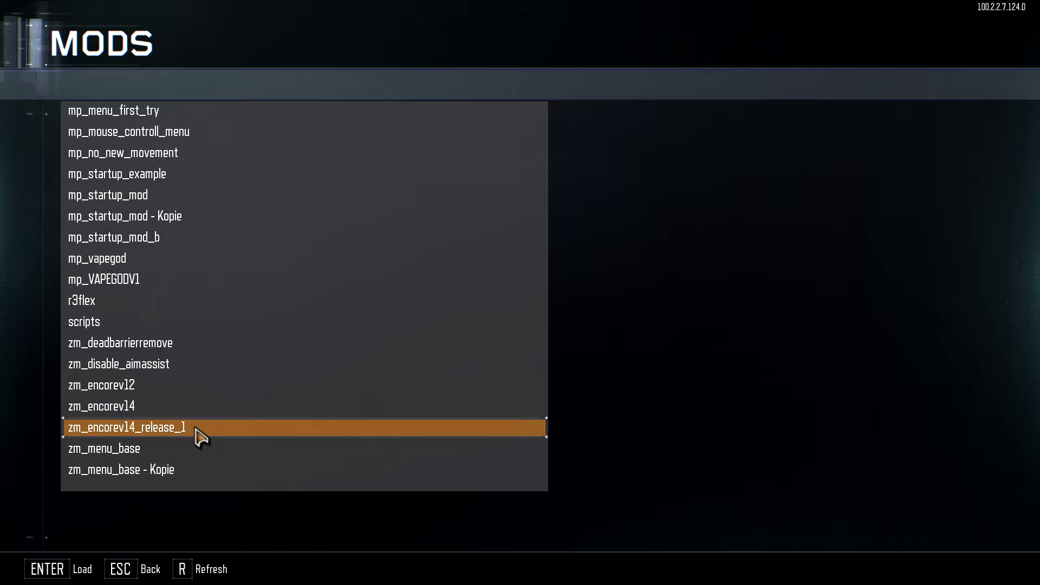
pyautogui.click(191, 432)
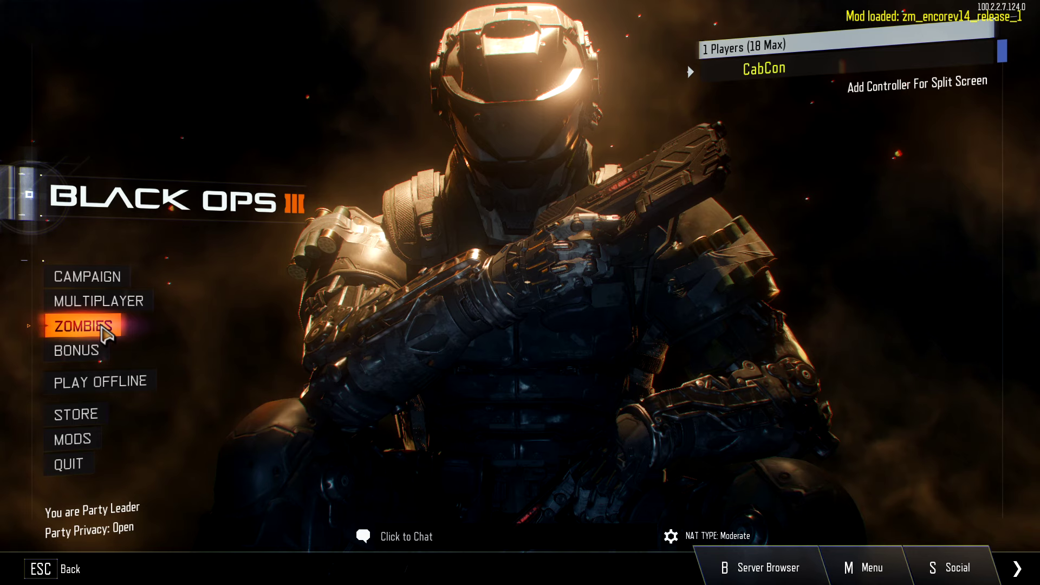
pyautogui.click(106, 334)
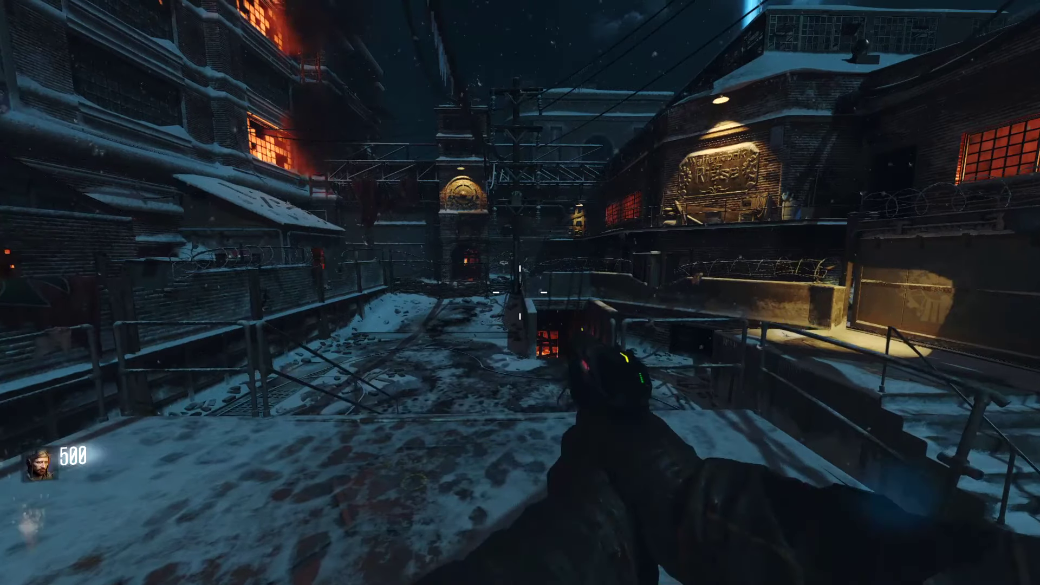
# Walk through The Giant's courtyard, then open and close the EnCoReV14 - Zombie menu with V
pyautogui.press('w')
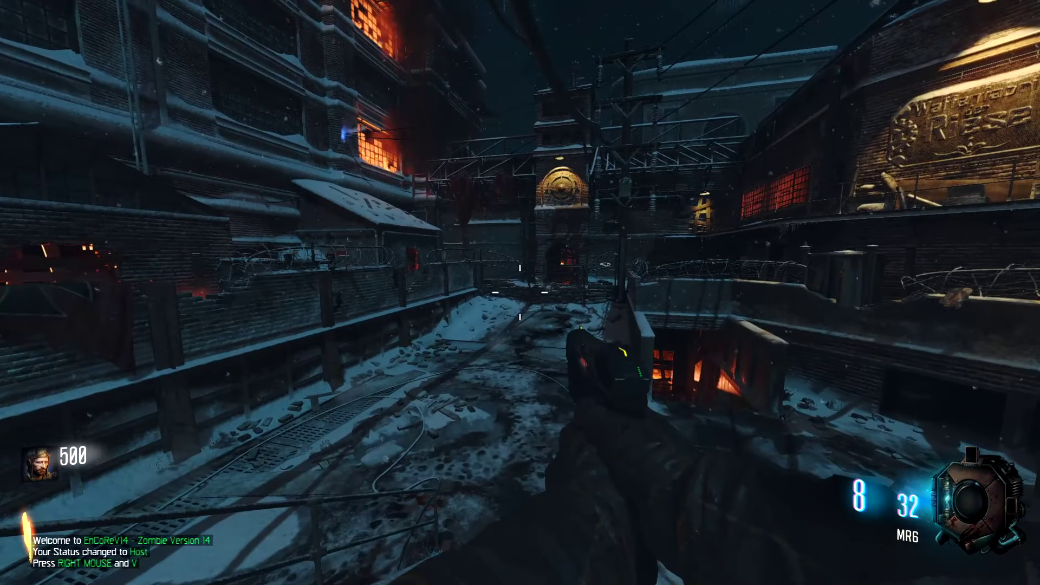
pyautogui.press('w')
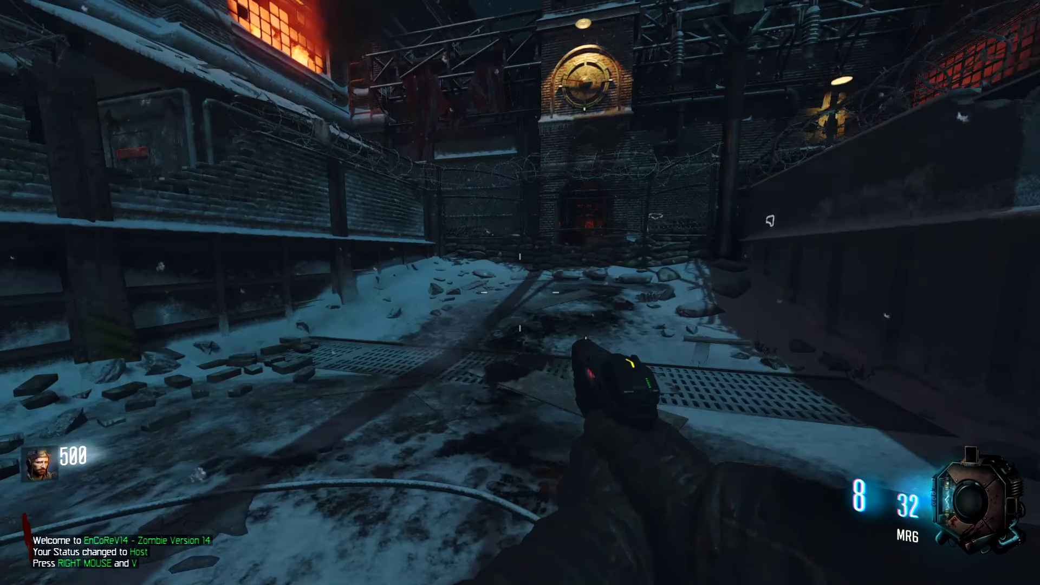
pyautogui.press('w')
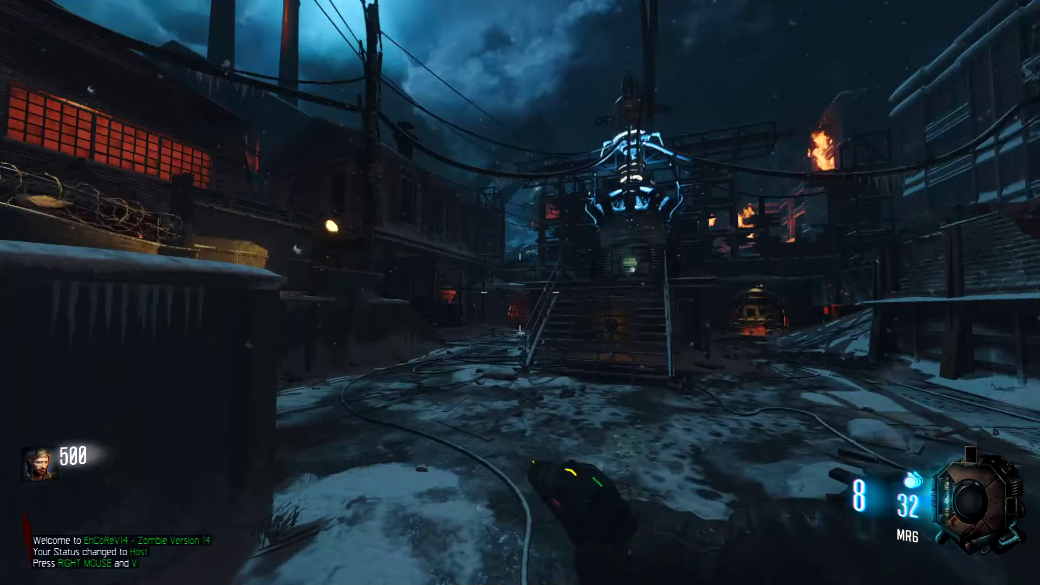
pyautogui.press('v')
pyautogui.press('Up')
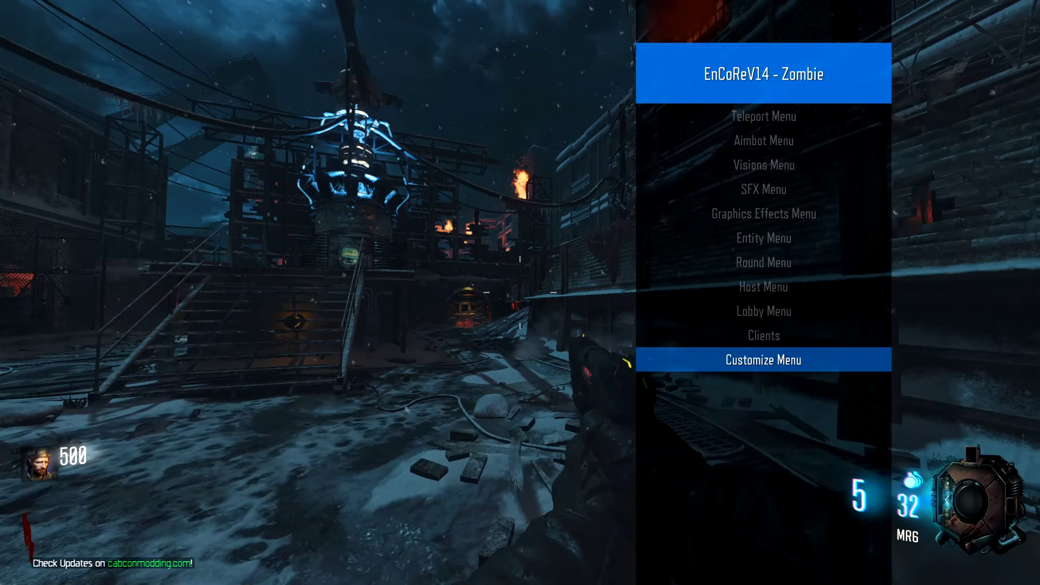
pyautogui.press('v')
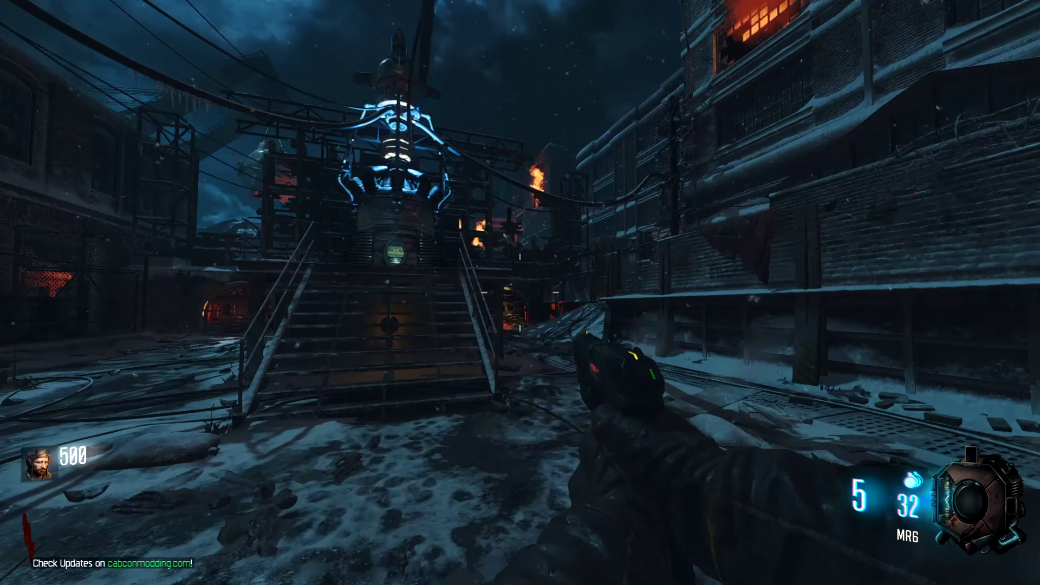